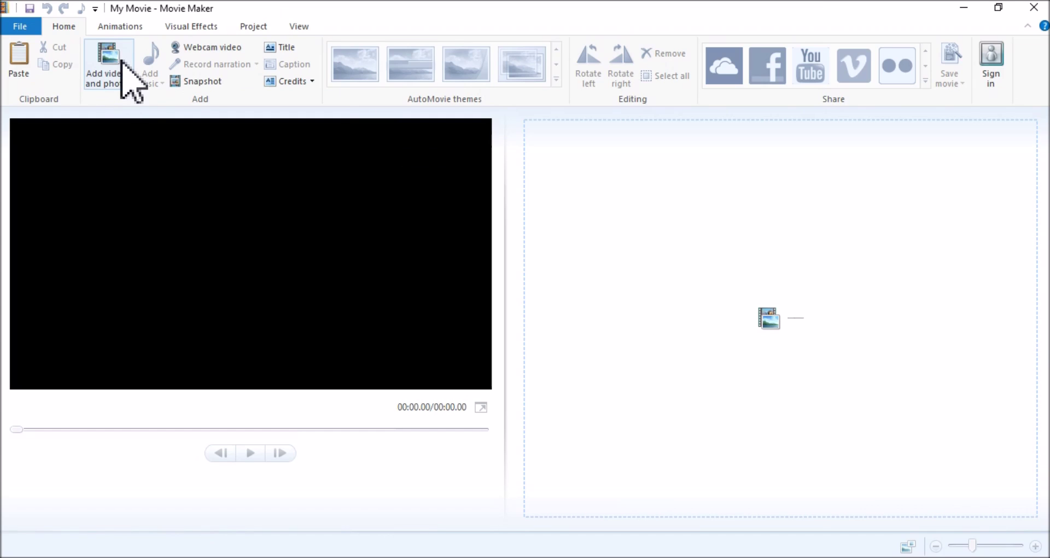
Step: Browse the SD card to PRIVATE > AVCHD > BDMV > STREAM in the import dialog
{"action": "left_click", "coordinate": [122, 64]}
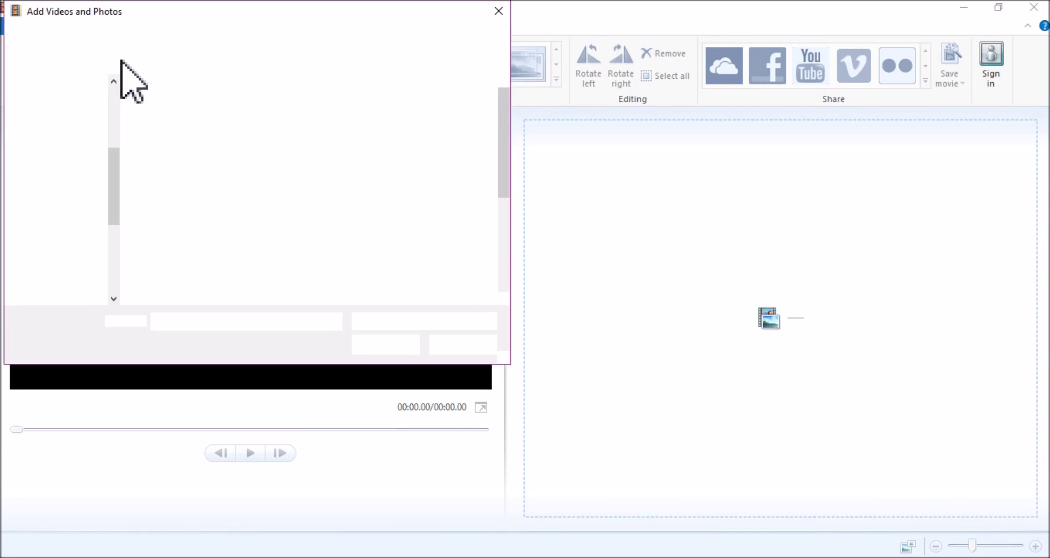
{"action": "left_click_drag", "start_coordinate": [117, 221], "coordinate": [114, 234]}
{"action": "scroll", "coordinate": [115, 235], "scroll_direction": "down", "scroll_amount": 1}
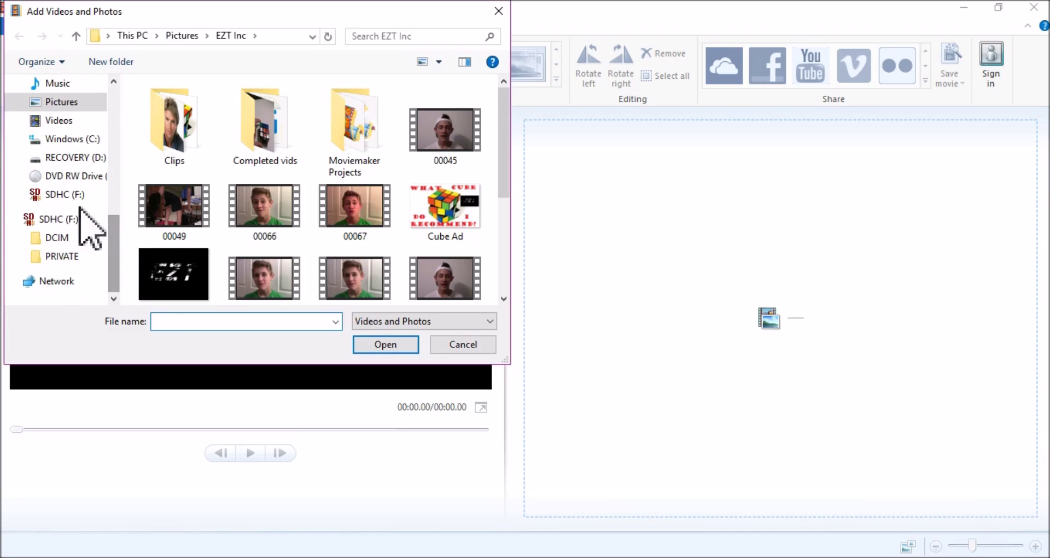
{"action": "left_click", "coordinate": [71, 256]}
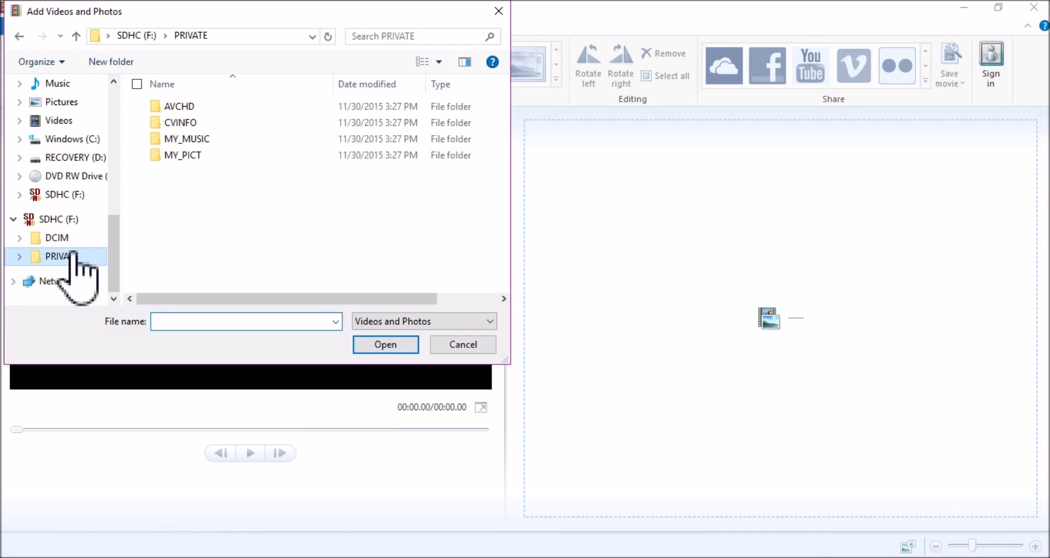
{"action": "double_click", "coordinate": [198, 109]}
{"action": "double_click", "coordinate": [198, 110]}
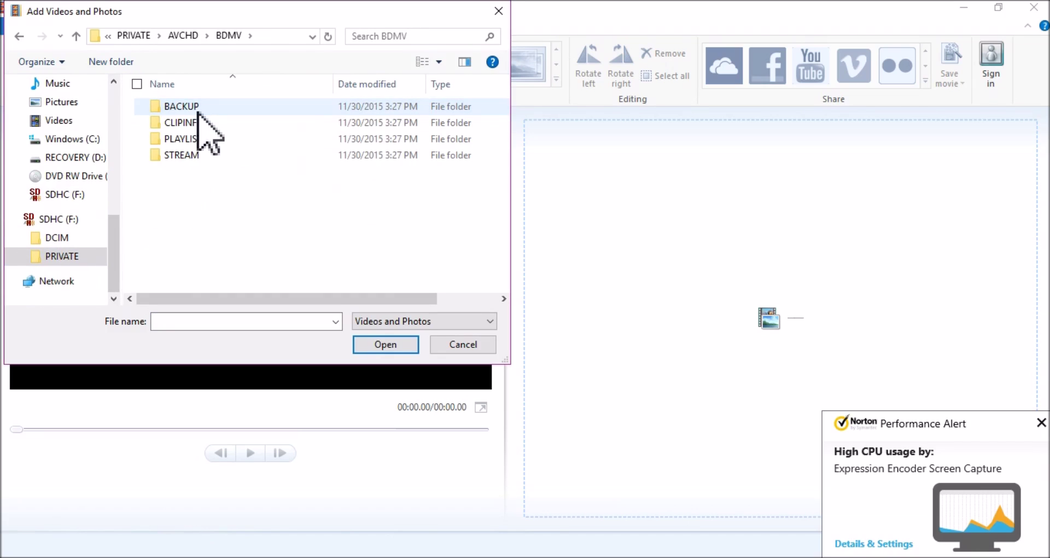
{"action": "left_click", "coordinate": [200, 158]}
{"action": "double_click", "coordinate": [200, 157]}
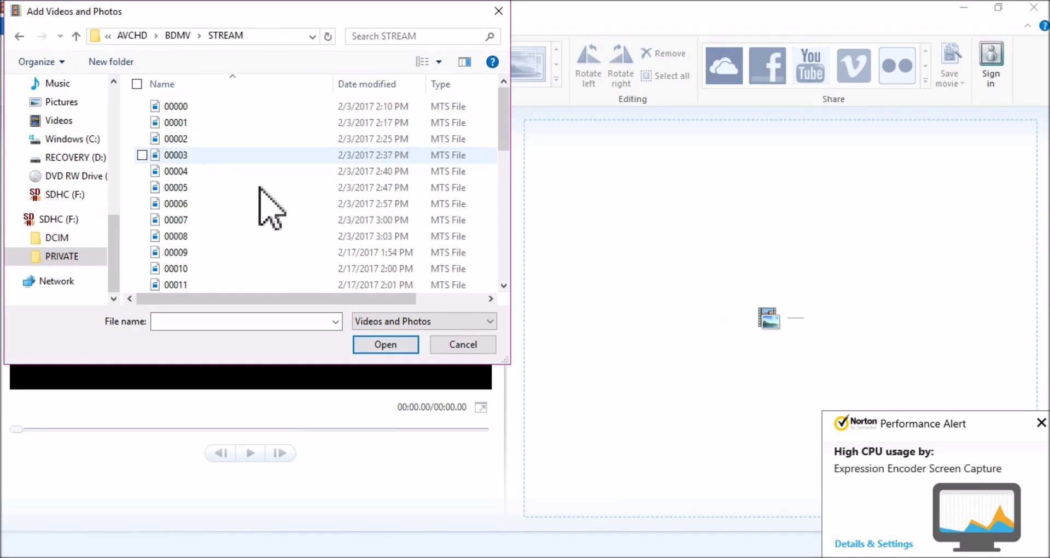
Step: Import clips 00069 through 00072 into the storyboard and dismiss the Norton alert
{"action": "left_click_drag", "start_coordinate": [502, 117], "coordinate": [498, 284]}
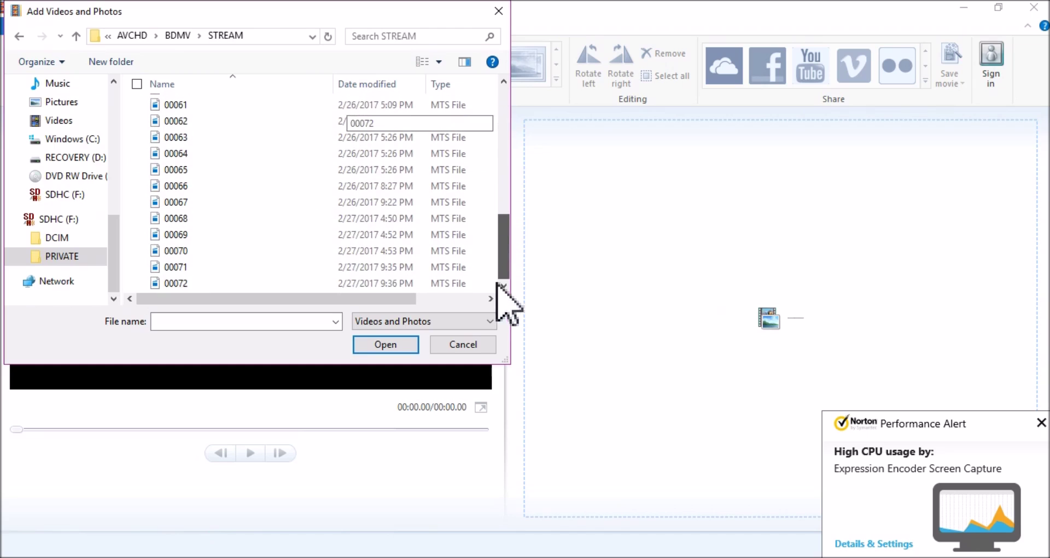
{"action": "left_click", "coordinate": [141, 283]}
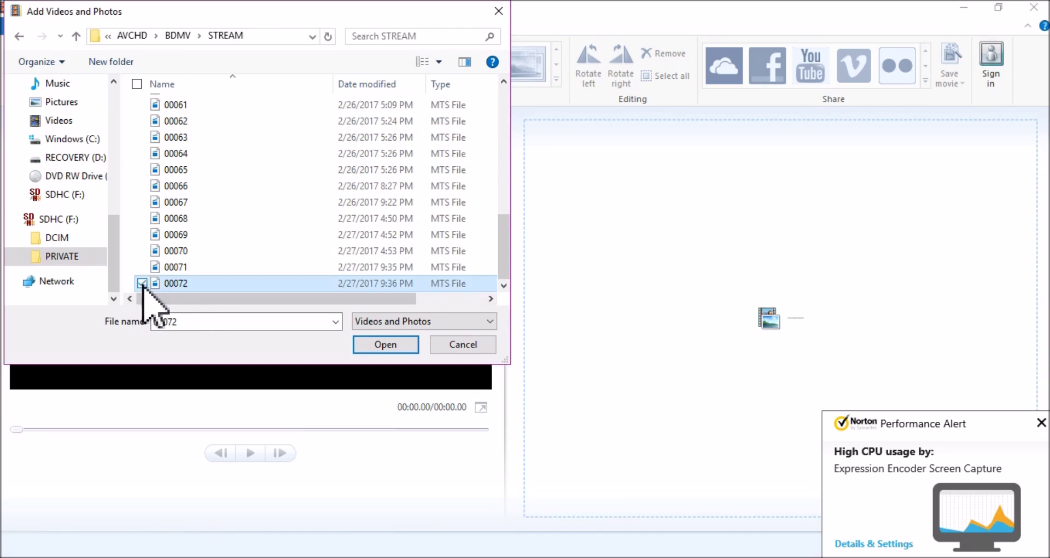
{"action": "left_click", "coordinate": [142, 251]}
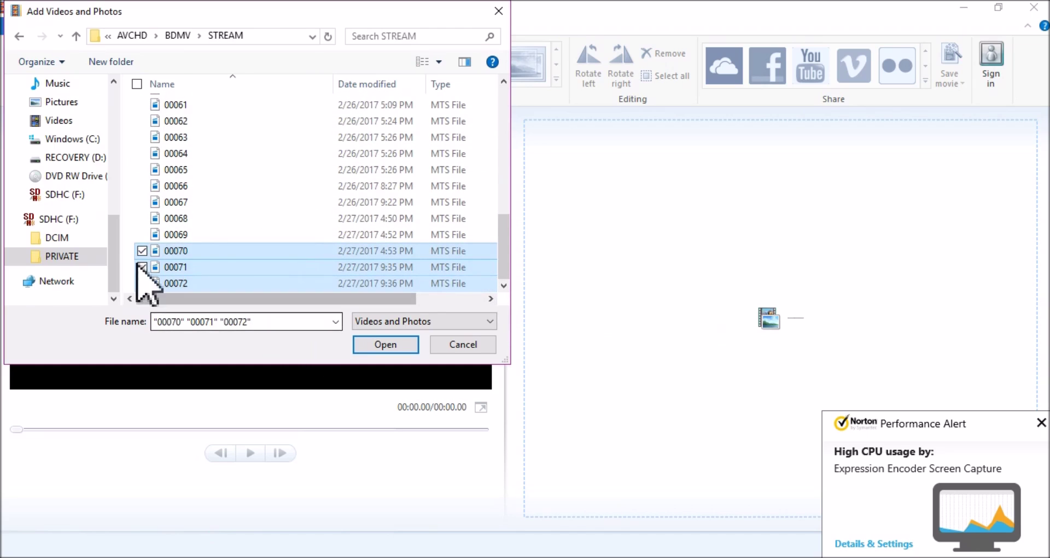
{"action": "left_click", "coordinate": [141, 234]}
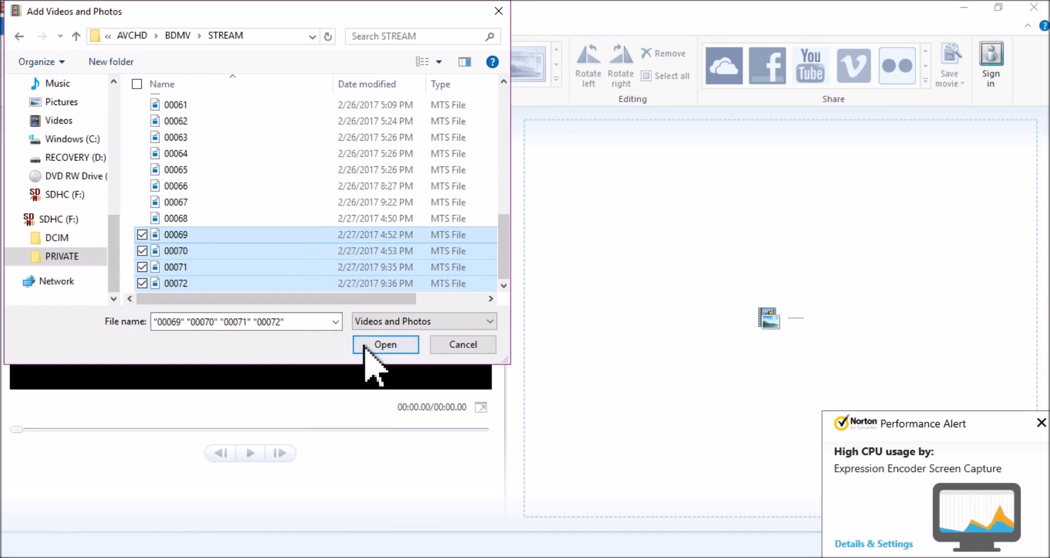
{"action": "left_click", "coordinate": [378, 345]}
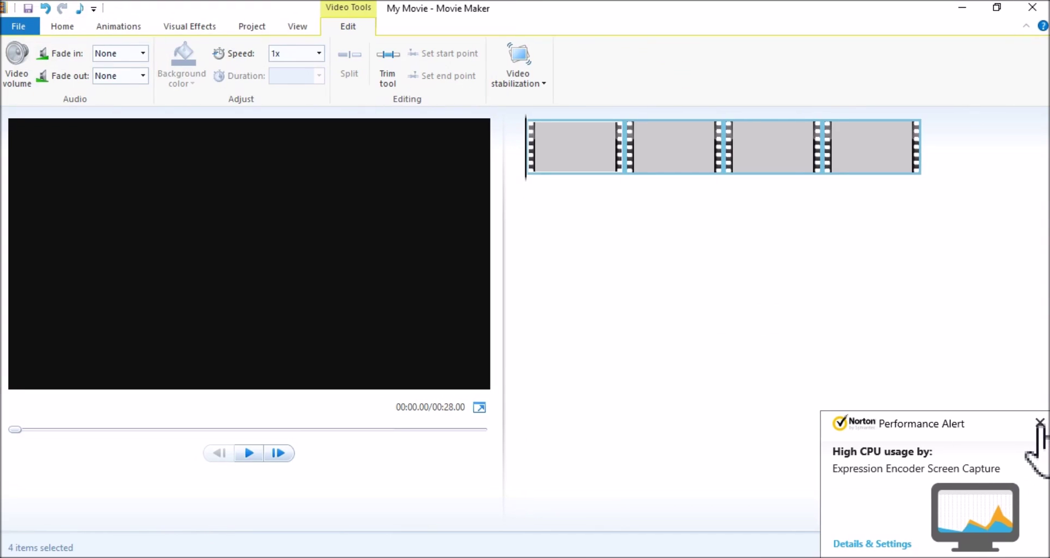
{"action": "left_click", "coordinate": [1041, 423]}
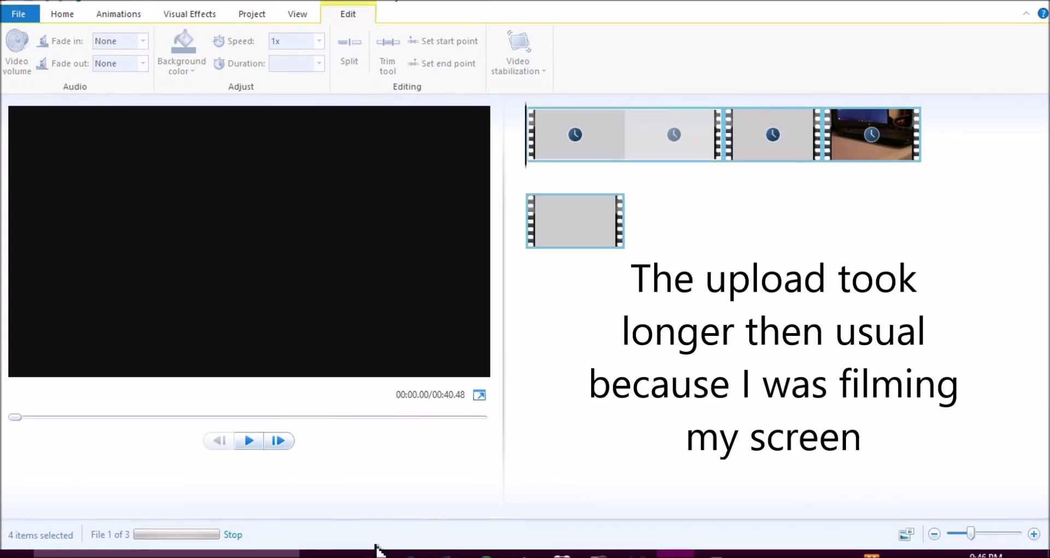
{"action": "left_click", "coordinate": [373, 544]}
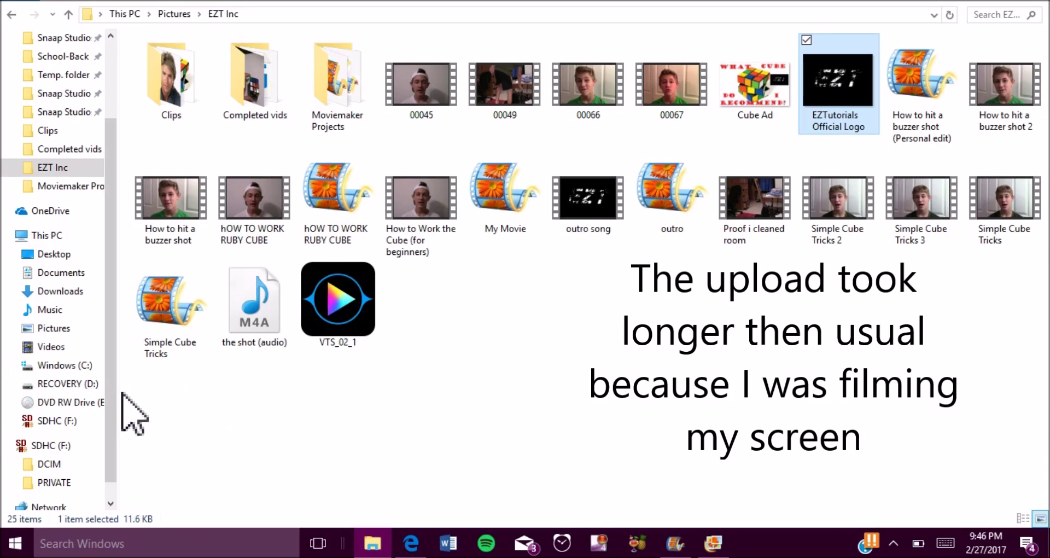
Step: Minimize the EZT Inc File Explorer window
{"action": "scroll", "coordinate": [117, 432], "scroll_direction": "down", "scroll_amount": 1}
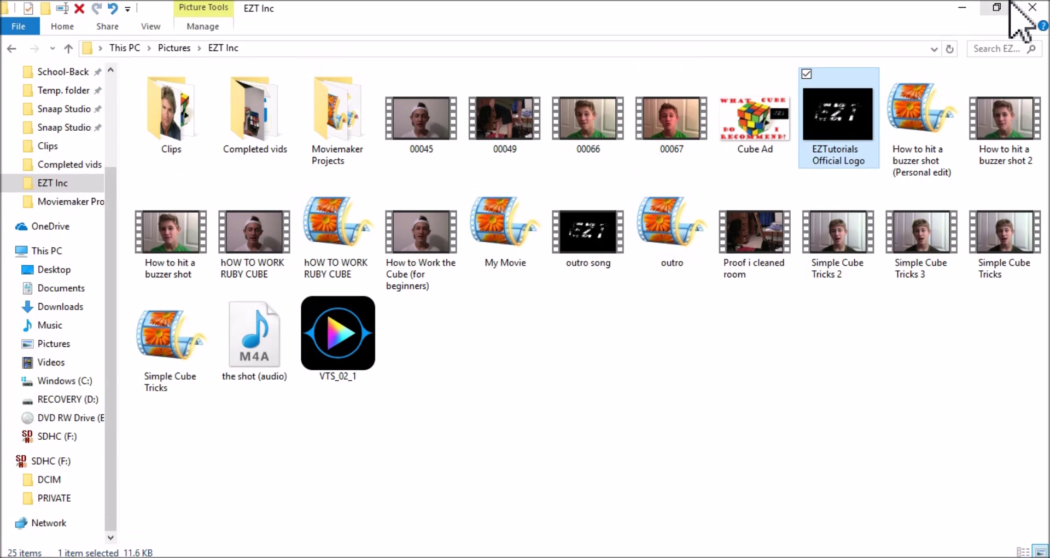
{"action": "left_click", "coordinate": [964, 4]}
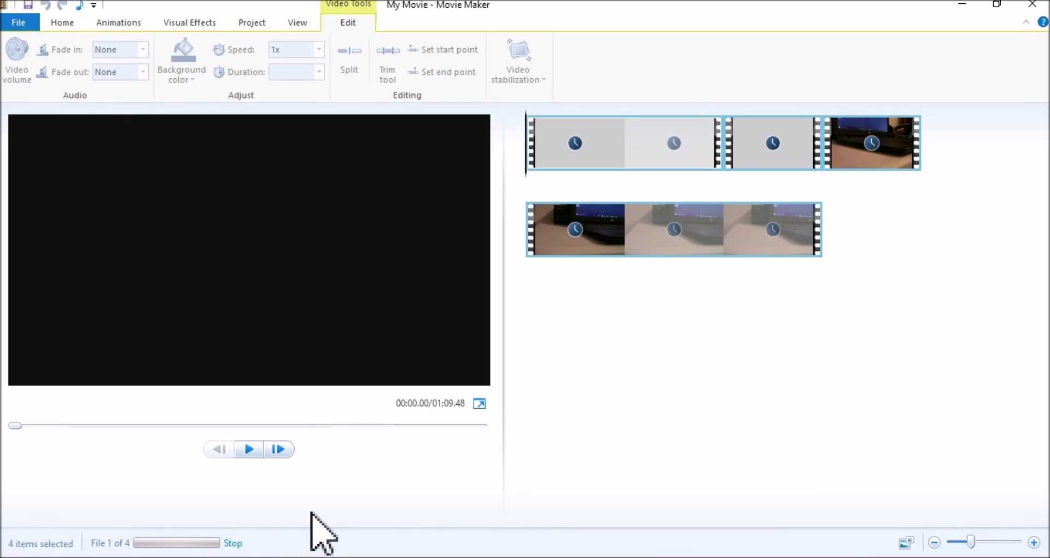
Step: Import Intro Song from EZT Inc > Completed vids and move it to the storyboard start
{"action": "left_click", "coordinate": [62, 23]}
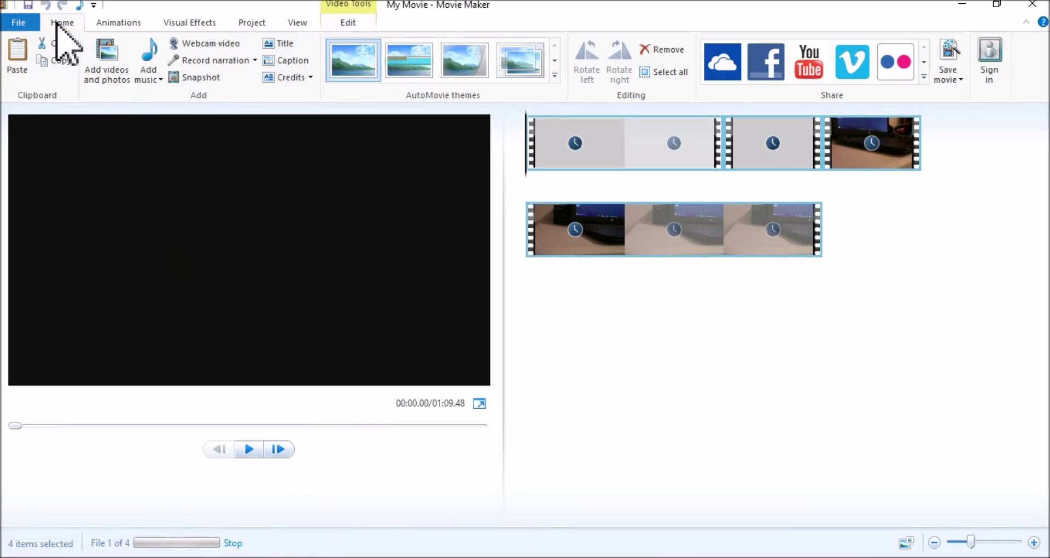
{"action": "left_click", "coordinate": [119, 65]}
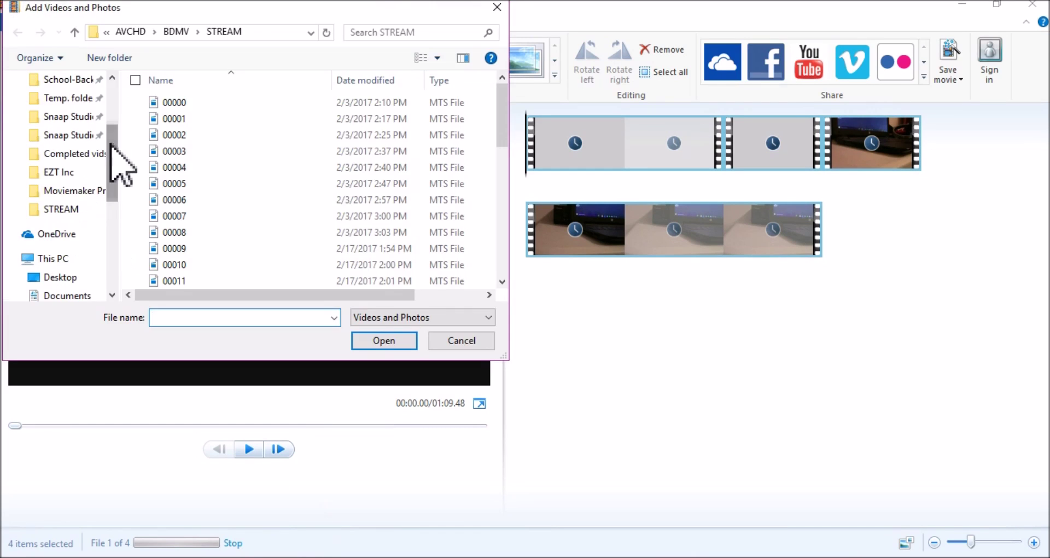
{"action": "left_click", "coordinate": [74, 167]}
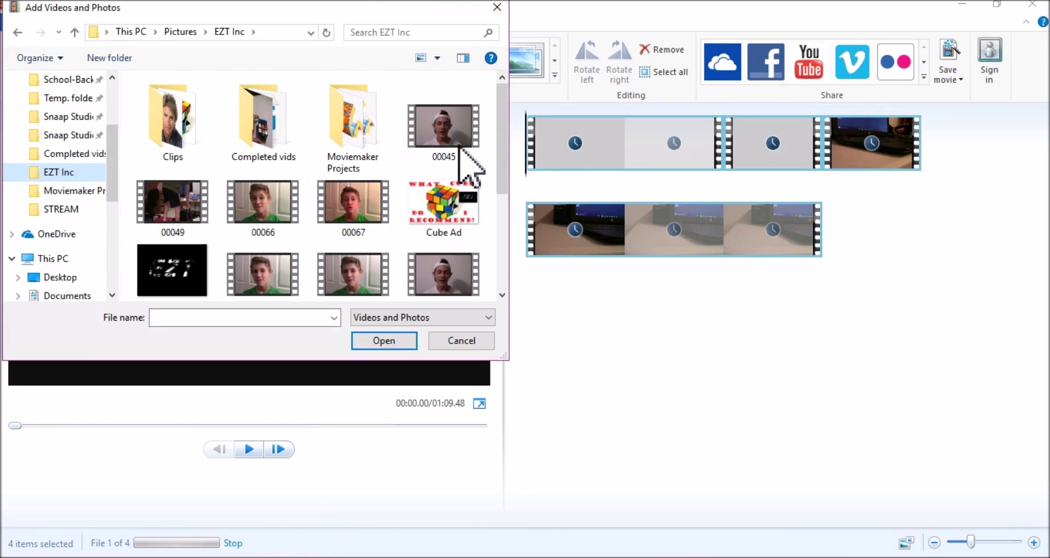
{"action": "double_click", "coordinate": [299, 142]}
{"action": "double_click", "coordinate": [260, 219]}
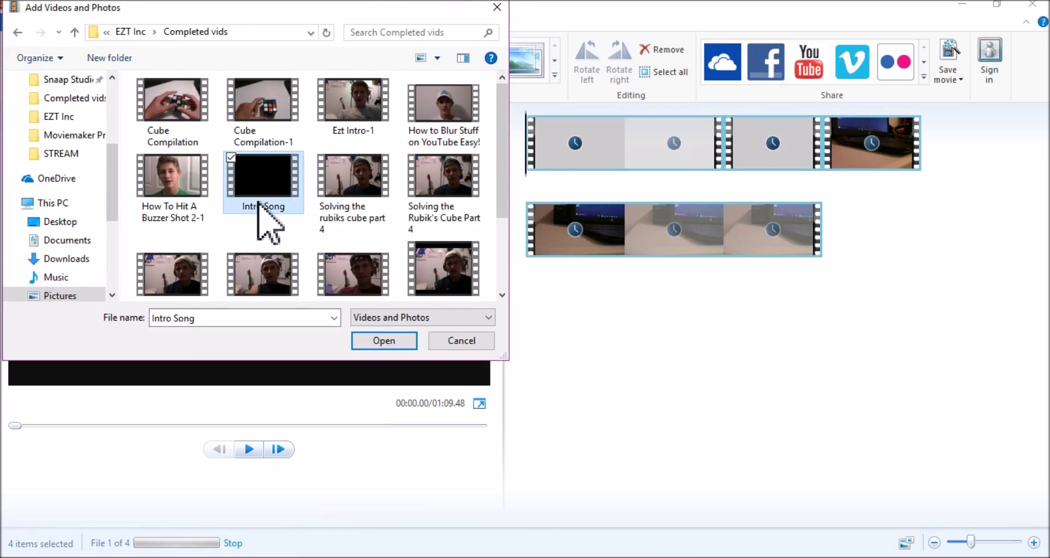
{"action": "left_click_drag", "start_coordinate": [875, 235], "coordinate": [563, 181]}
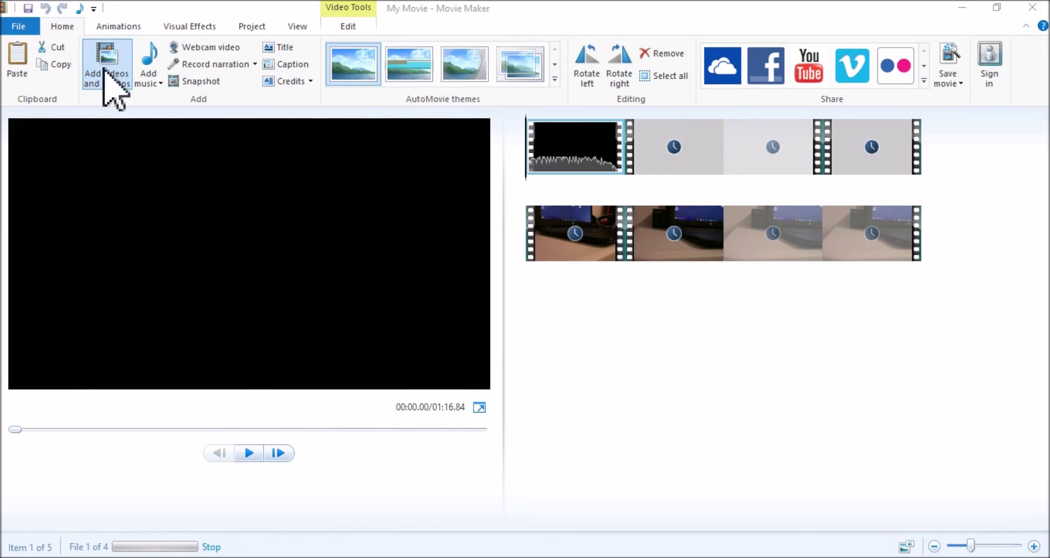
{"action": "left_click", "coordinate": [107, 82]}
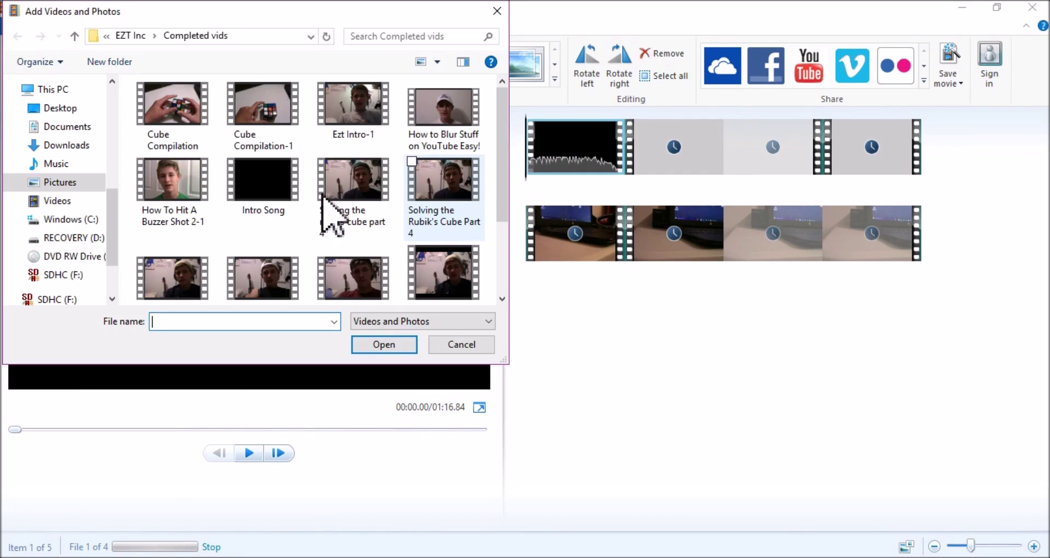
Step: Import the outro song video from EZT Inc and place it at the storyboard's end
{"action": "left_click_drag", "start_coordinate": [113, 222], "coordinate": [77, 157]}
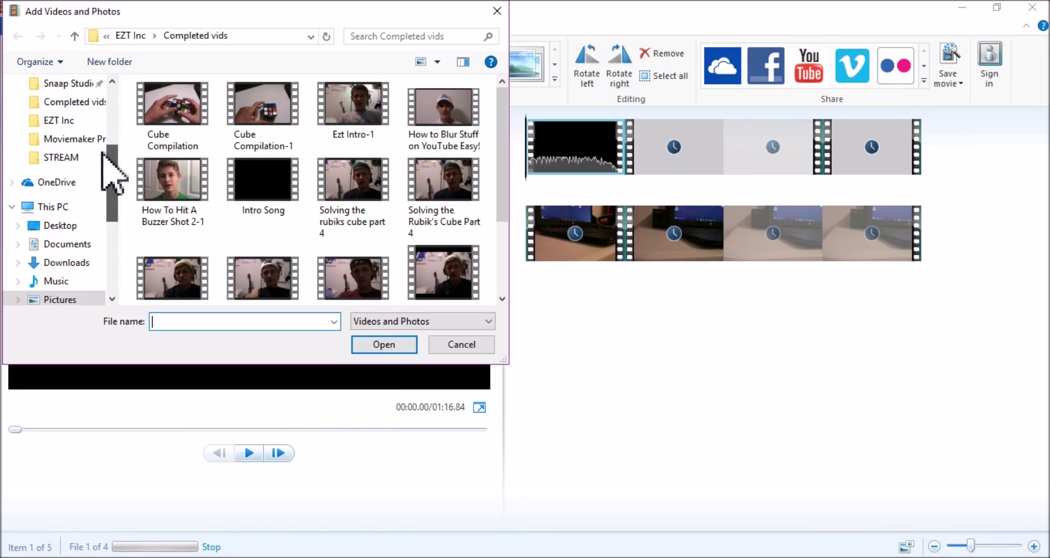
{"action": "left_click", "coordinate": [78, 157]}
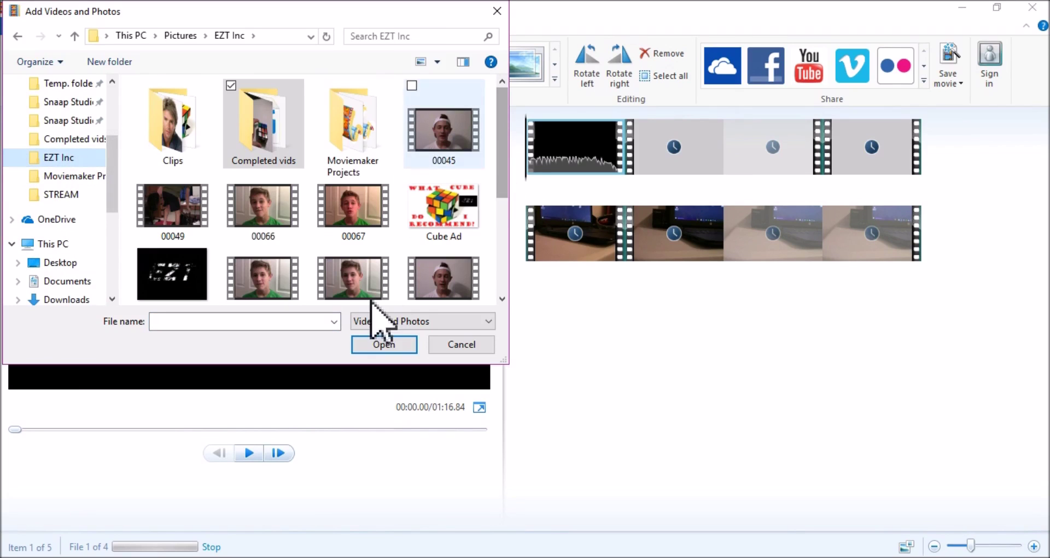
{"action": "scroll", "coordinate": [506, 180], "scroll_direction": "down", "scroll_amount": 4}
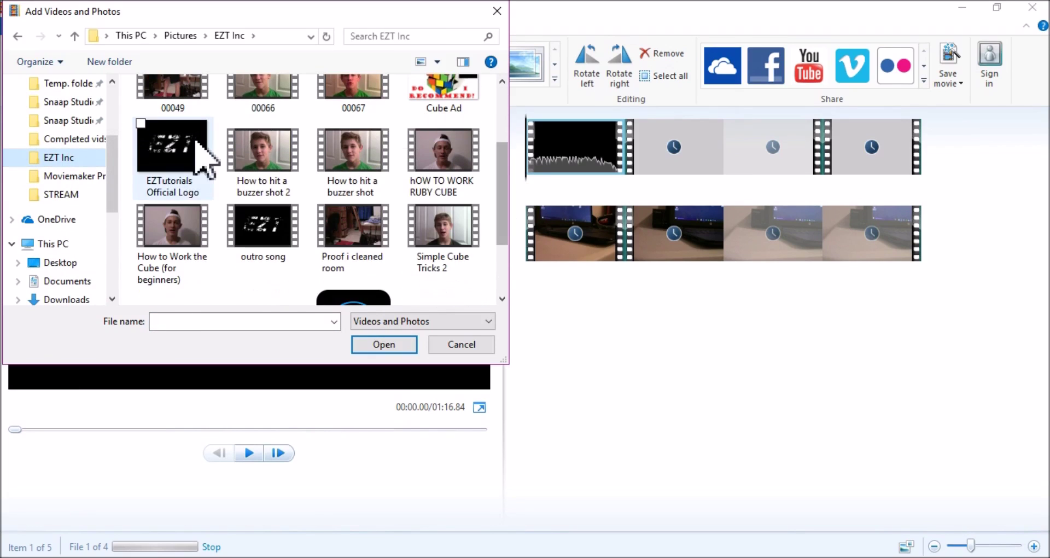
{"action": "double_click", "coordinate": [282, 235]}
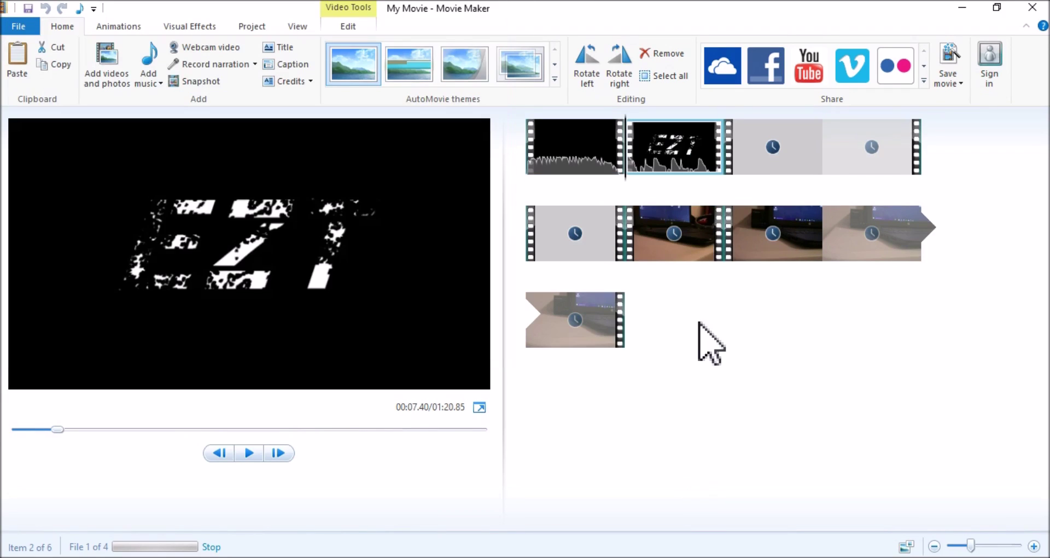
{"action": "left_click_drag", "start_coordinate": [669, 334], "coordinate": [629, 288]}
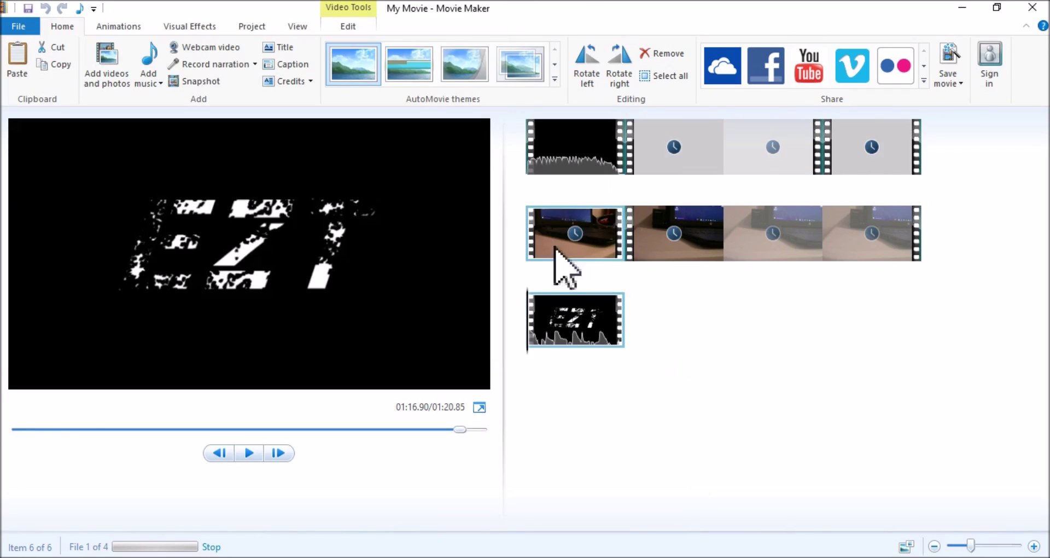
{"action": "left_click", "coordinate": [159, 70]}
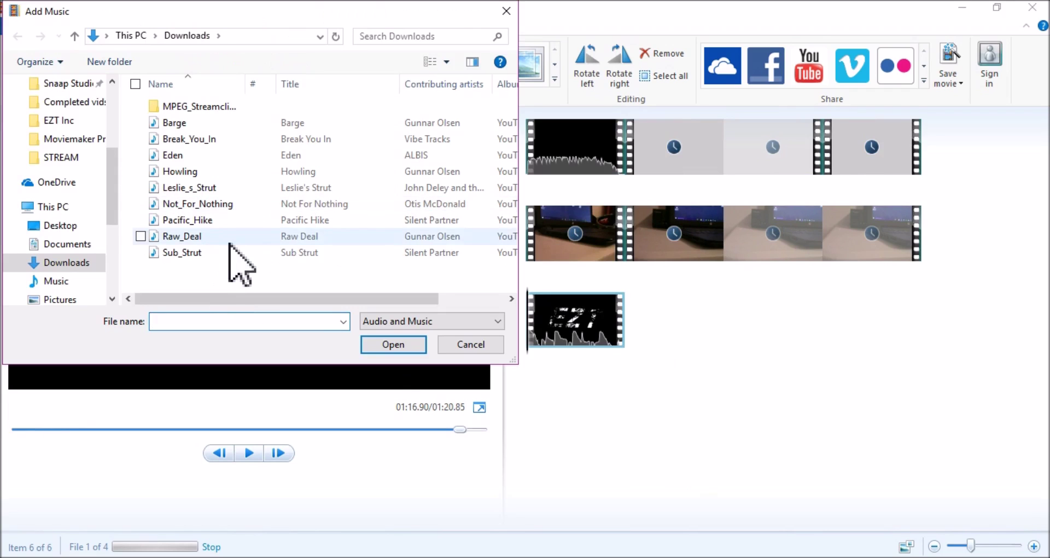
Step: Add the Sub_Strut track from Downloads as background music
{"action": "left_click", "coordinate": [225, 252]}
{"action": "double_click", "coordinate": [225, 252]}
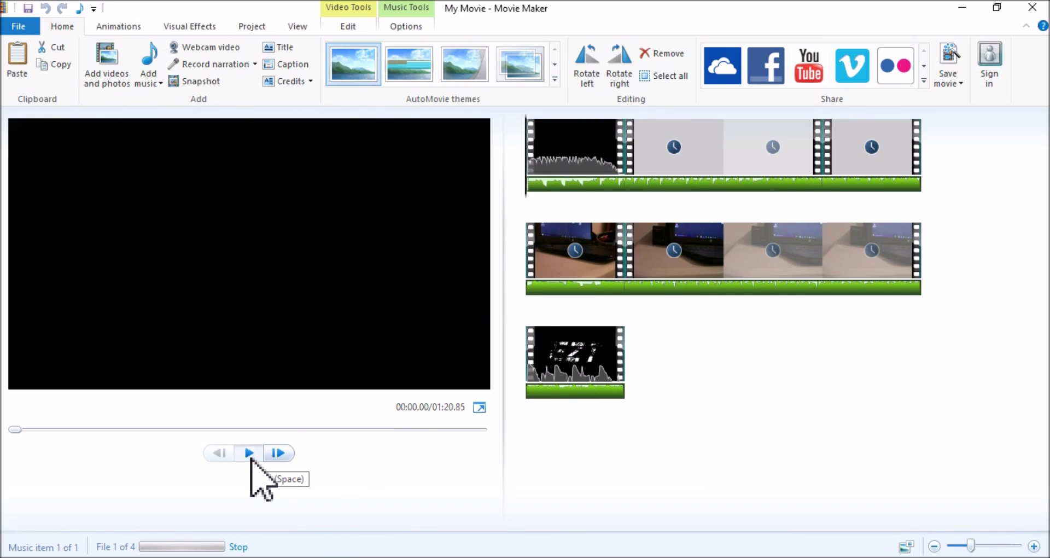
{"action": "left_click", "coordinate": [250, 454]}
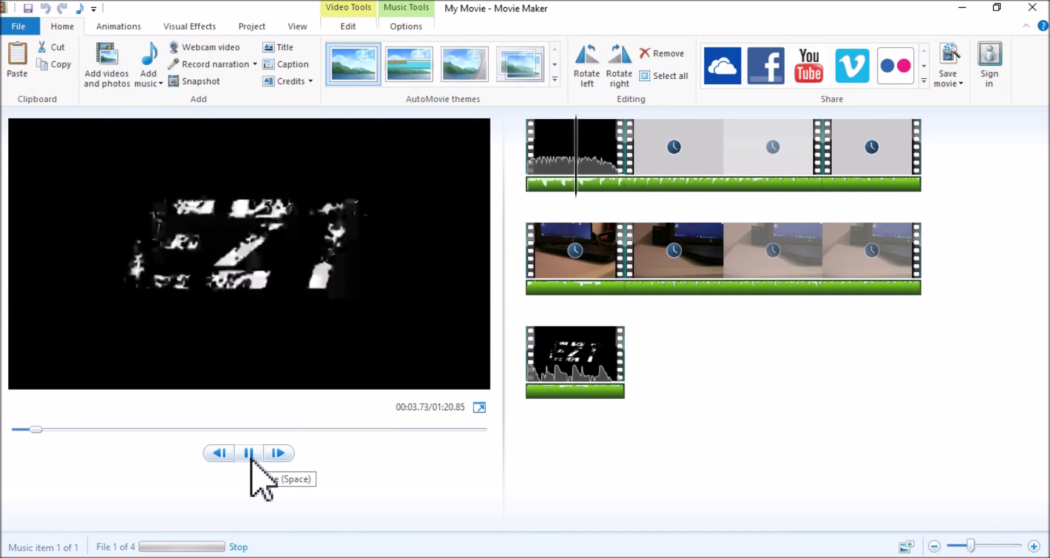
{"action": "left_click", "coordinate": [250, 454]}
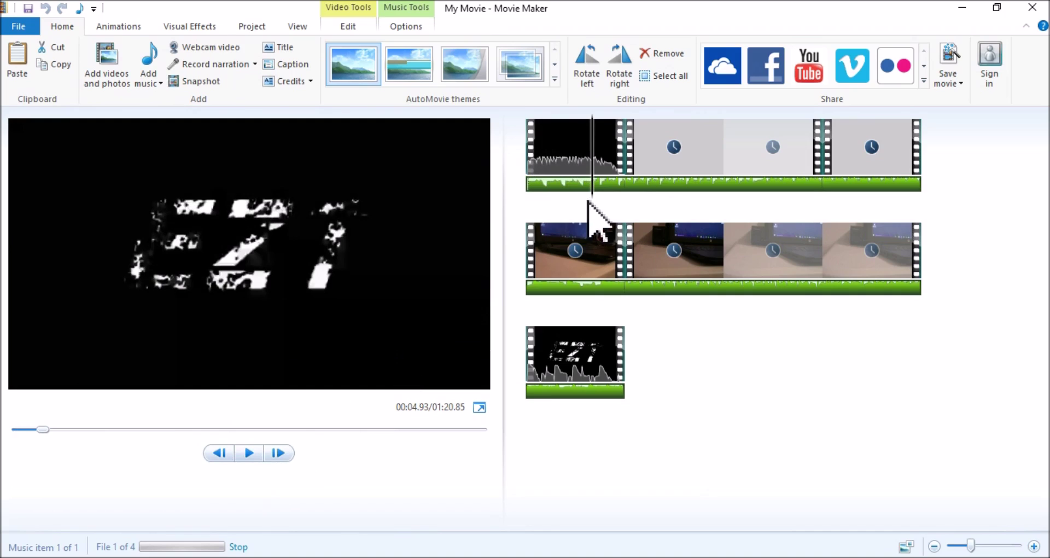
{"action": "left_click", "coordinate": [566, 171]}
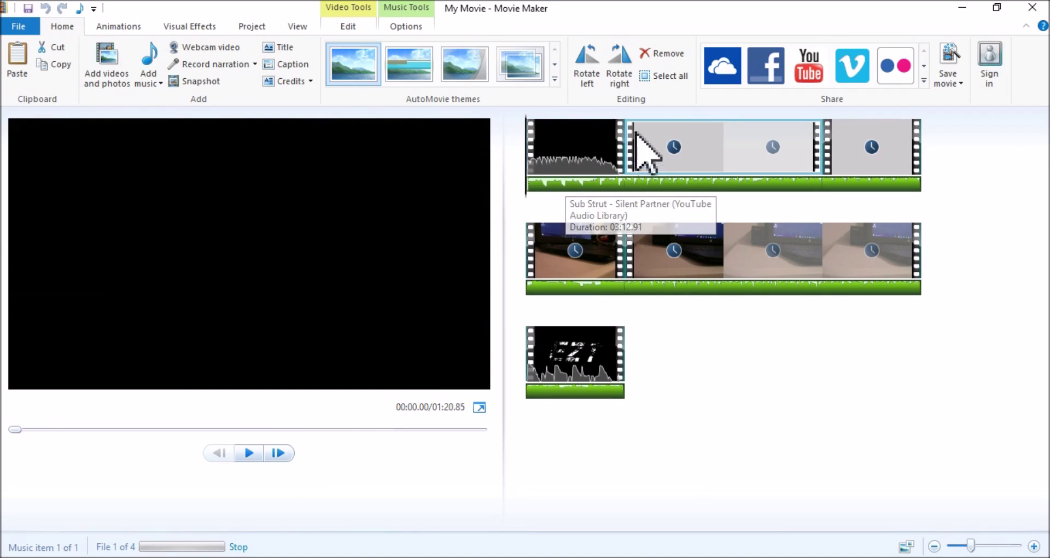
{"action": "left_click", "coordinate": [559, 156]}
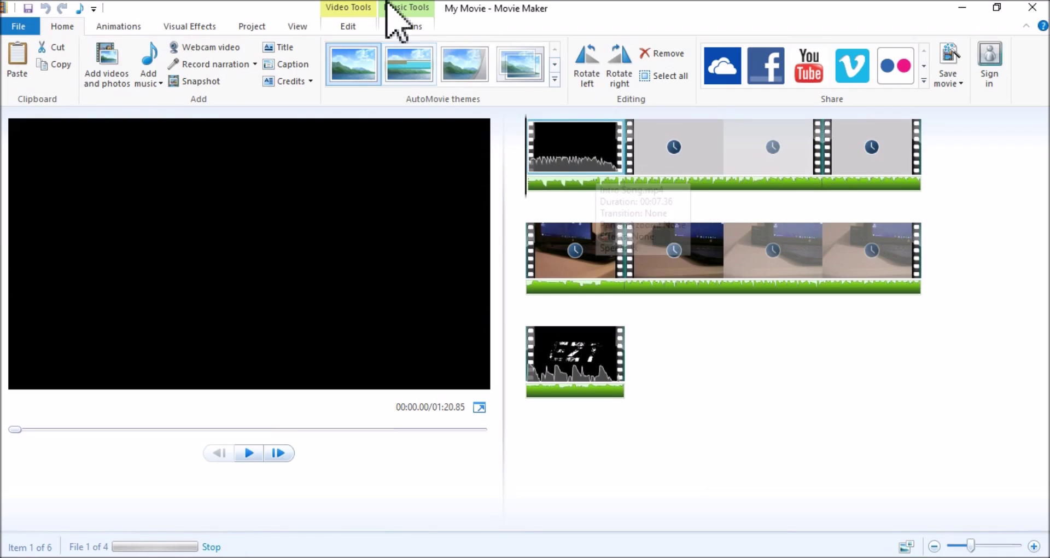
Step: Raise the intro clip's video volume to maximum
{"action": "left_click", "coordinate": [354, 30]}
{"action": "left_click", "coordinate": [18, 73]}
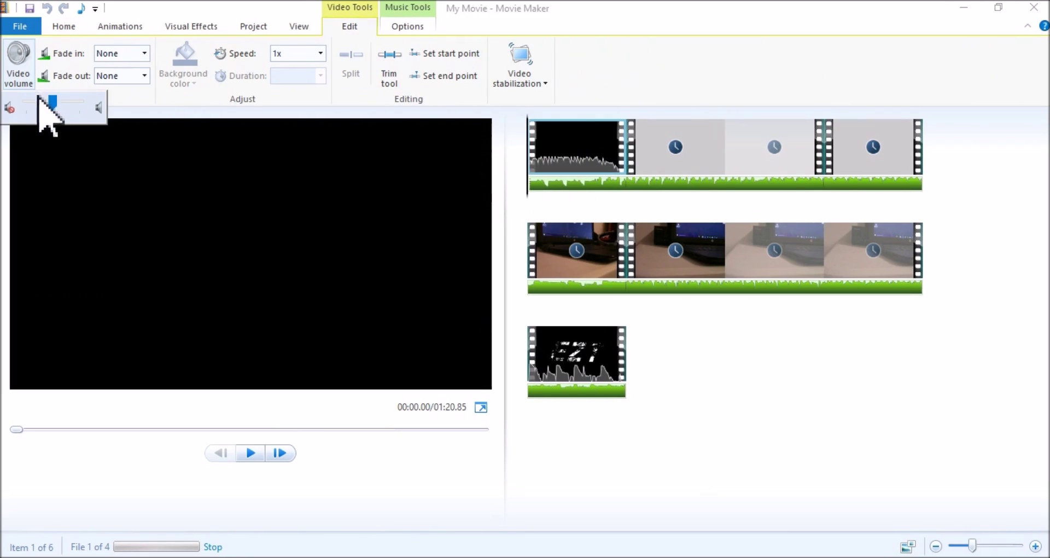
{"action": "left_click_drag", "start_coordinate": [7, 103], "coordinate": [50, 98]}
{"action": "left_click", "coordinate": [328, 153]}
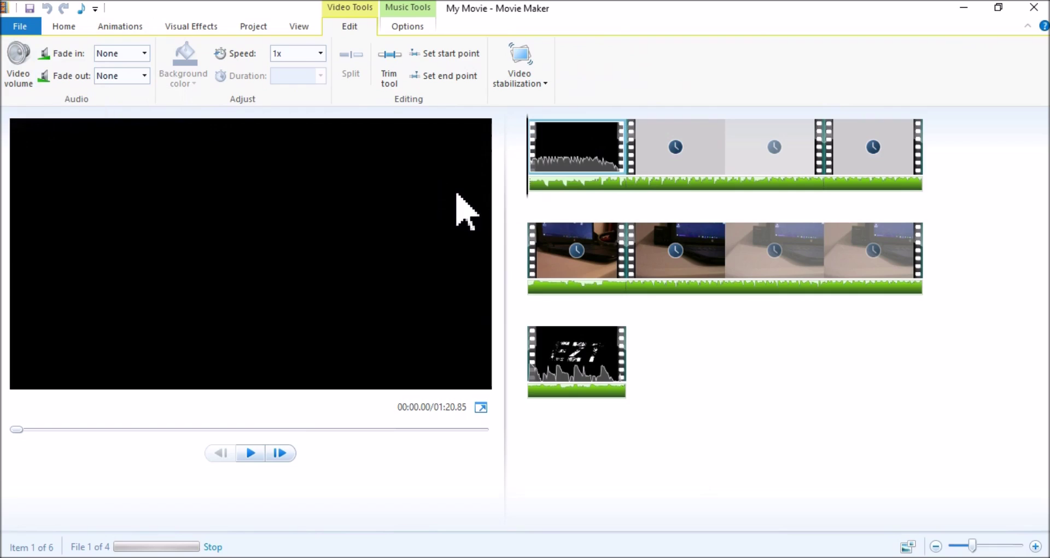
Step: Drop the background music volume to minimum, then restore it to full
{"action": "left_click", "coordinate": [592, 183]}
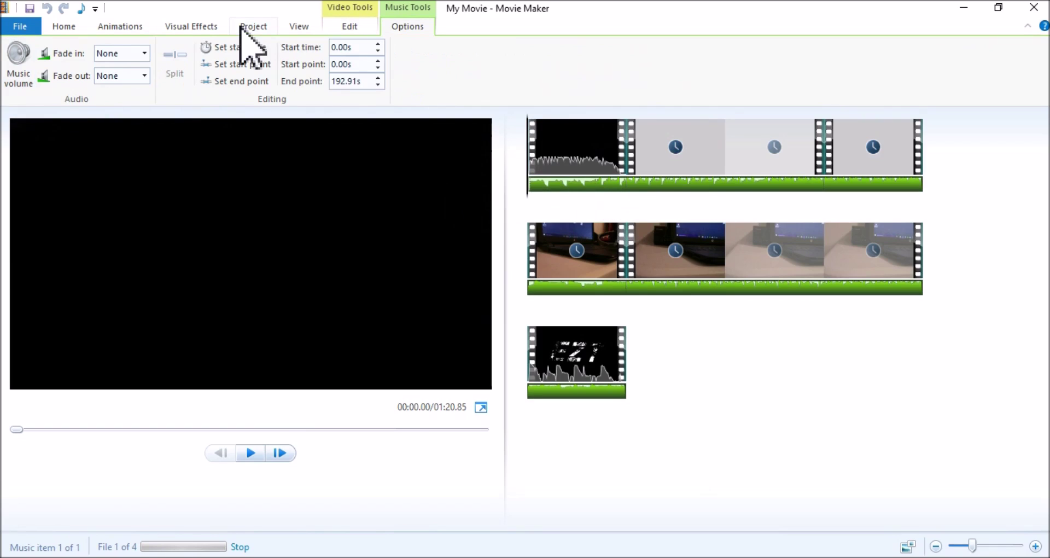
{"action": "left_click", "coordinate": [19, 60]}
{"action": "left_click_drag", "start_coordinate": [55, 101], "coordinate": [22, 106]}
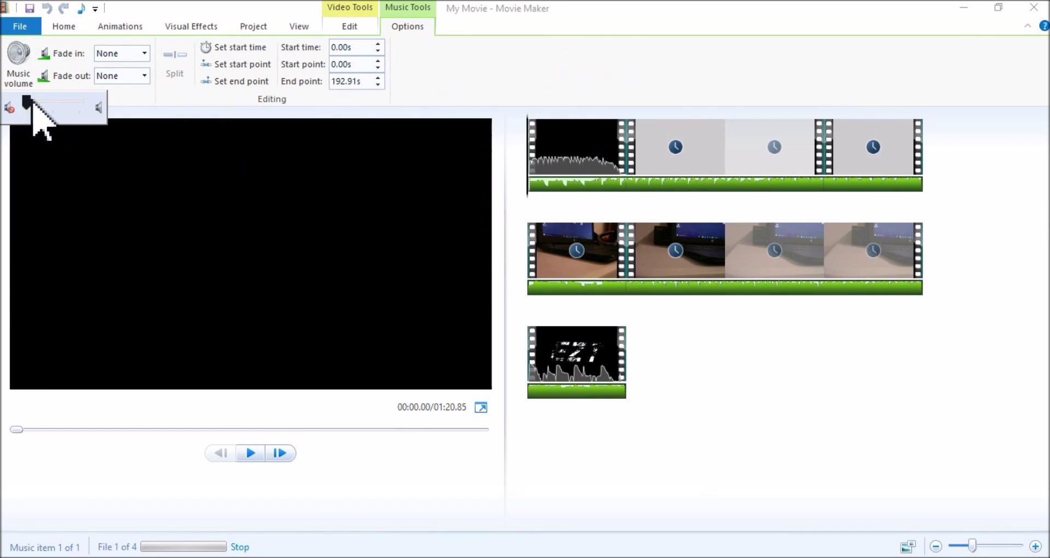
{"action": "left_click_drag", "start_coordinate": [34, 101], "coordinate": [54, 102]}
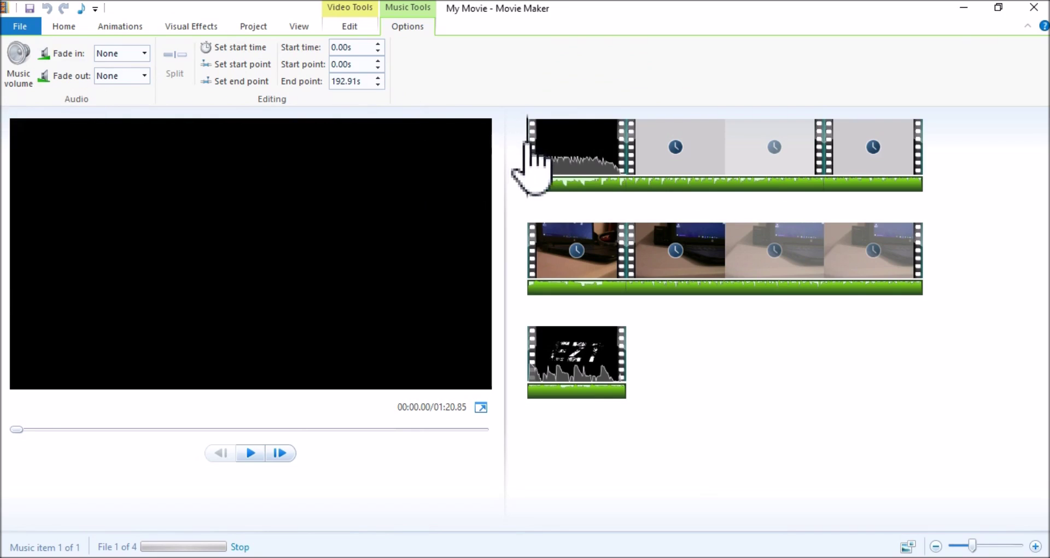
Step: Split the background music at 7.43 s where the intro ends
{"action": "left_click_drag", "start_coordinate": [585, 174], "coordinate": [629, 183]}
{"action": "left_click", "coordinate": [631, 166]}
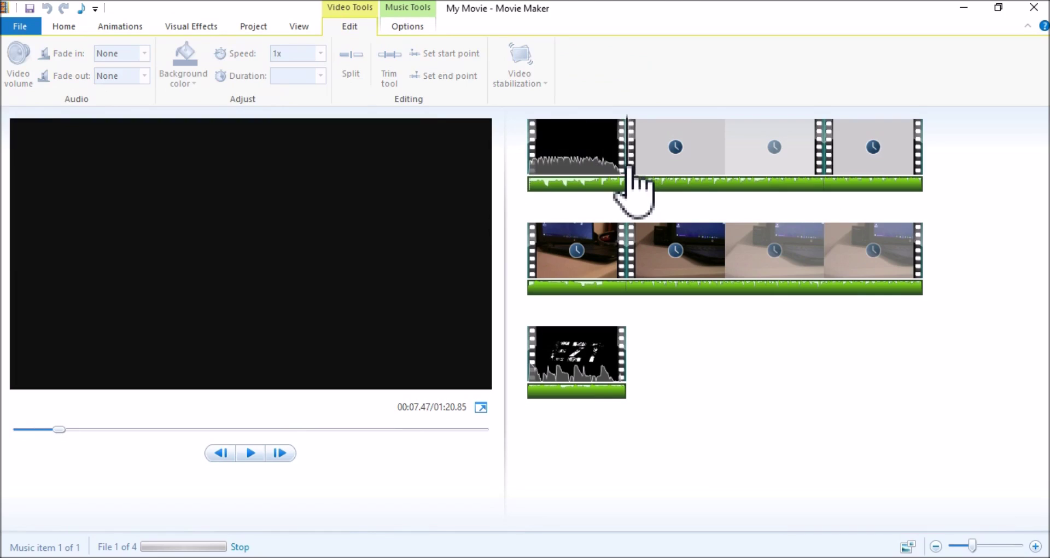
{"action": "left_click", "coordinate": [413, 28]}
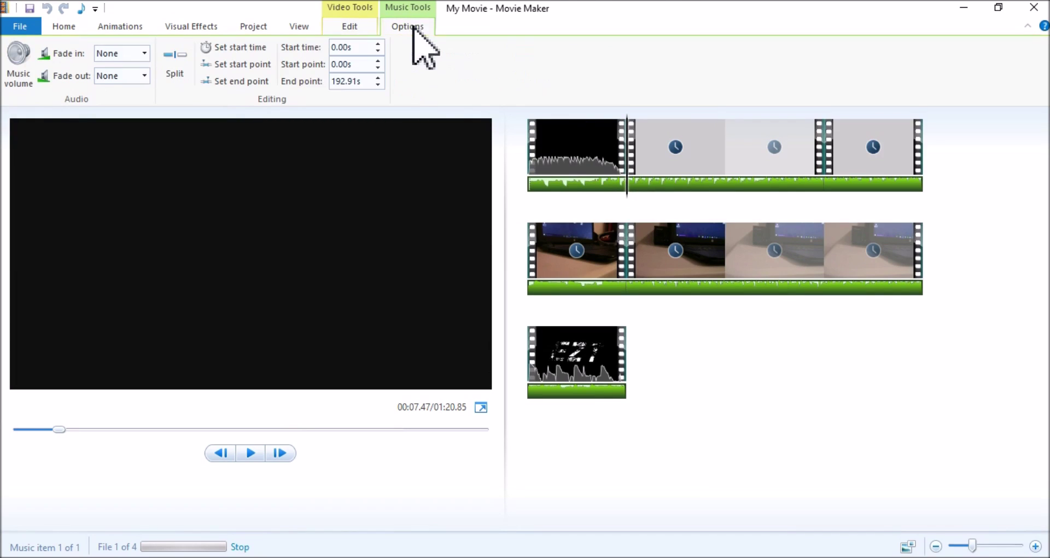
{"action": "left_click", "coordinate": [174, 71]}
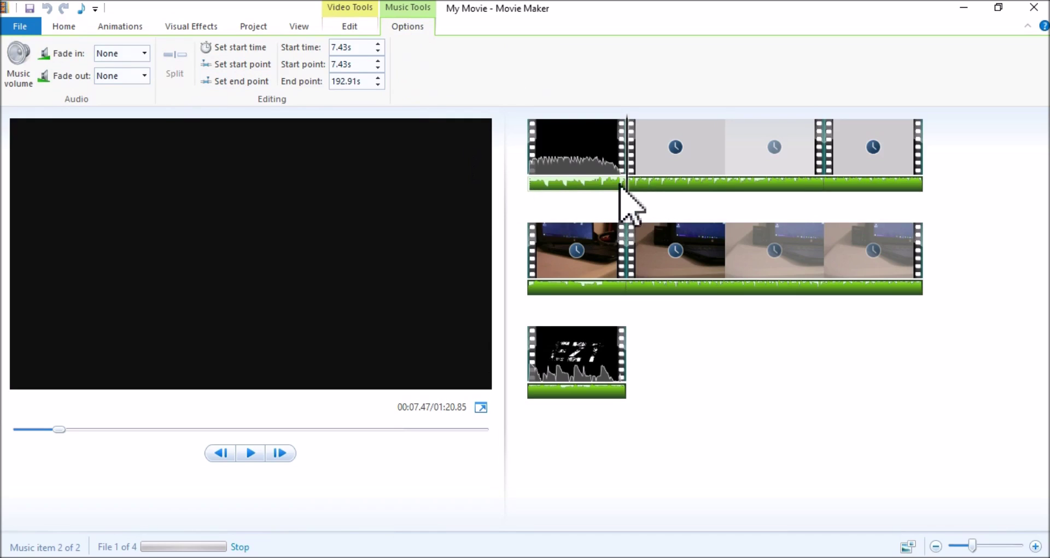
Step: Turn the music part under the intro to minimum volume and check the second part's level
{"action": "left_click_drag", "start_coordinate": [629, 203], "coordinate": [669, 203]}
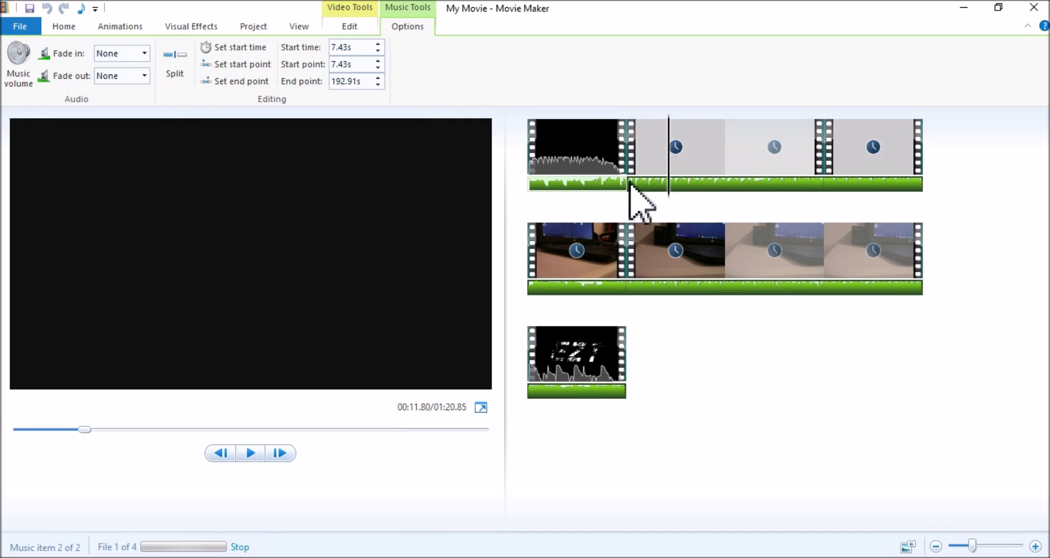
{"action": "left_click", "coordinate": [609, 186]}
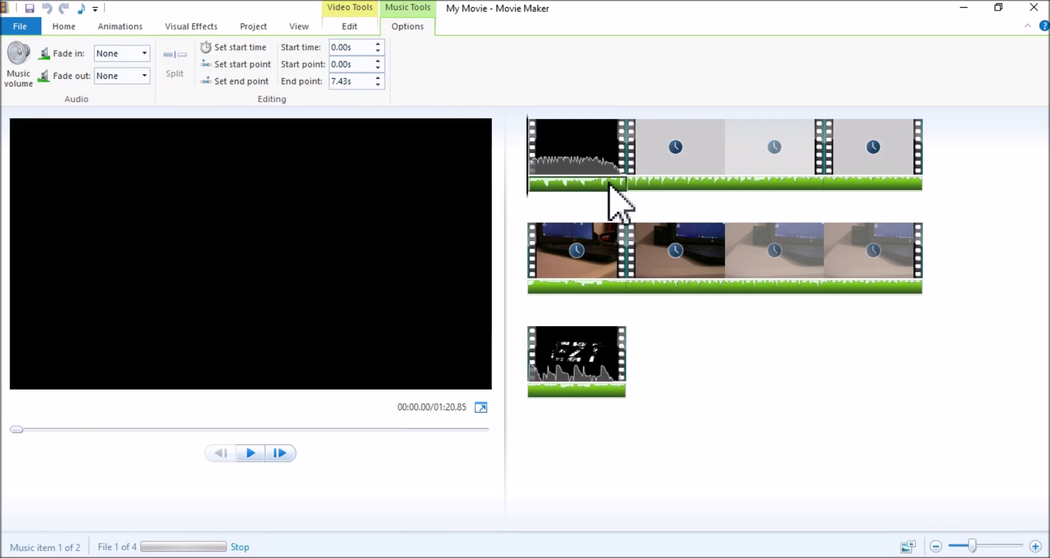
{"action": "left_click", "coordinate": [15, 70]}
{"action": "left_click_drag", "start_coordinate": [51, 103], "coordinate": [22, 108]}
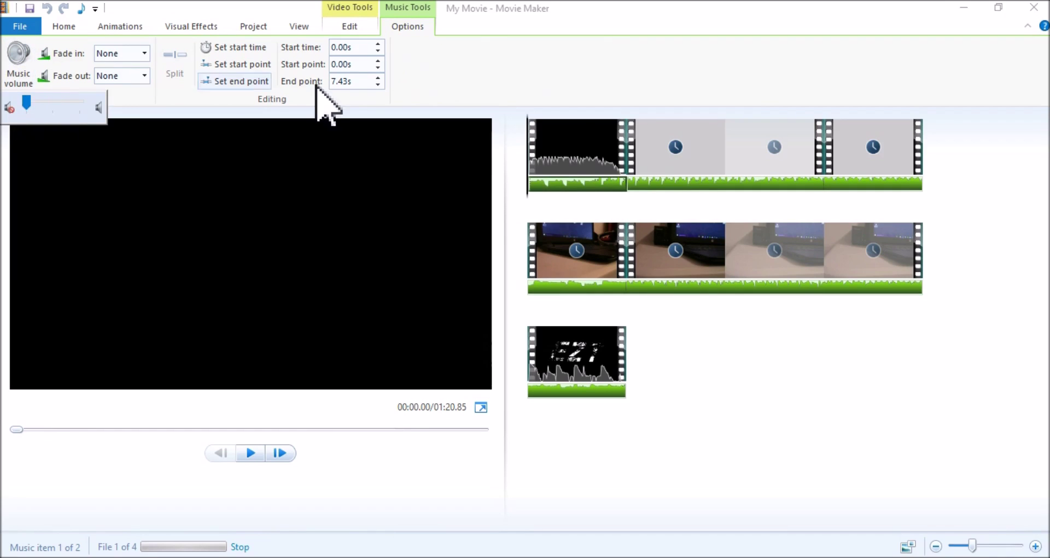
{"action": "left_click", "coordinate": [671, 180]}
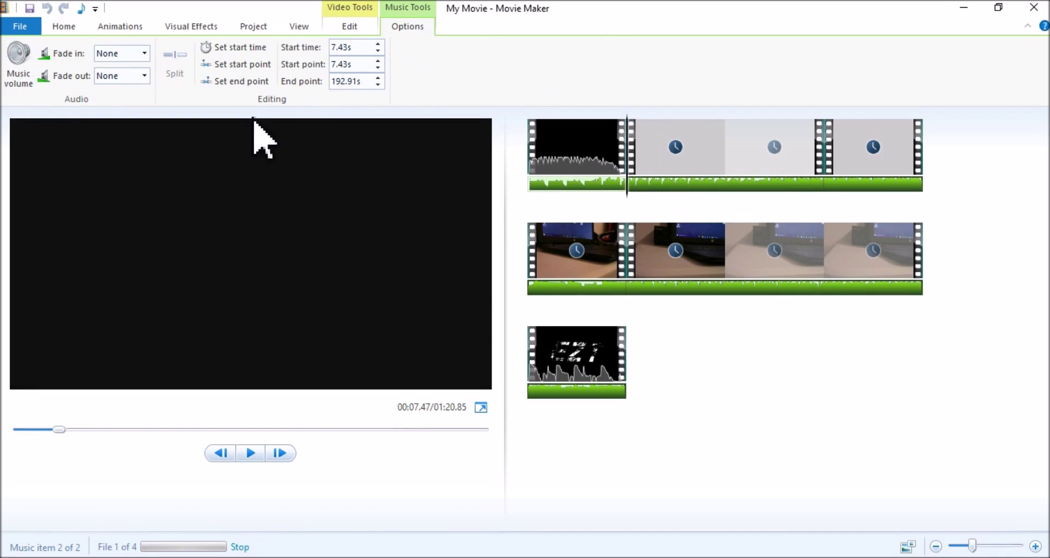
{"action": "left_click", "coordinate": [16, 77]}
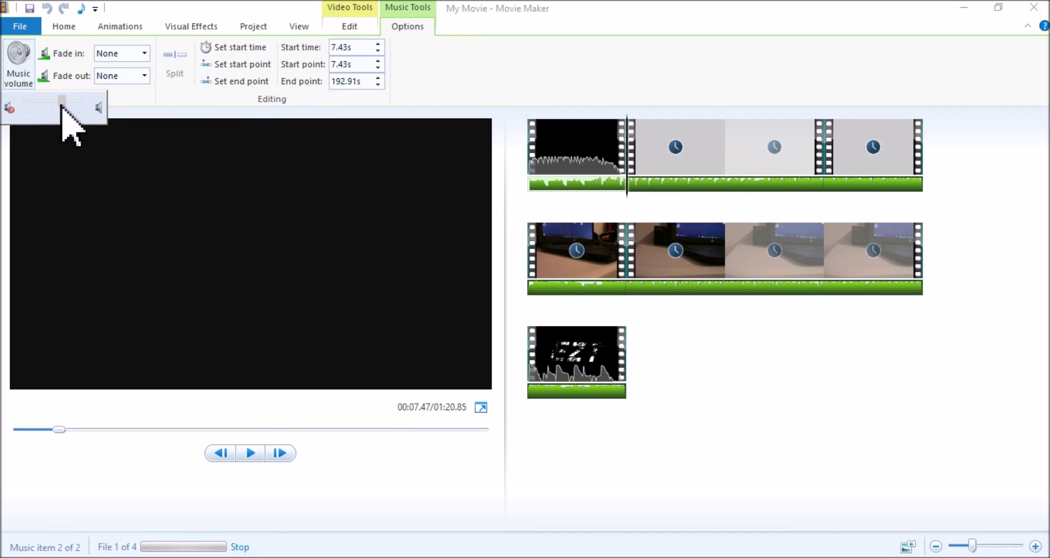
{"action": "left_click", "coordinate": [61, 104]}
{"action": "left_click", "coordinate": [638, 69]}
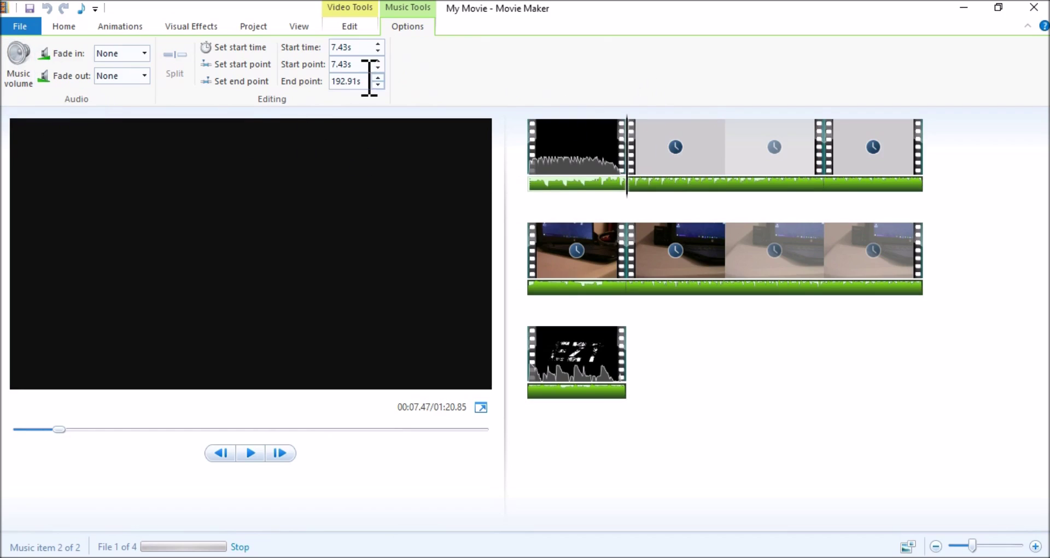
Step: Set the second music part to fade in fast and preview playback through the intro
{"action": "left_click", "coordinate": [144, 53]}
{"action": "left_click", "coordinate": [124, 108]}
{"action": "left_click", "coordinate": [583, 184]}
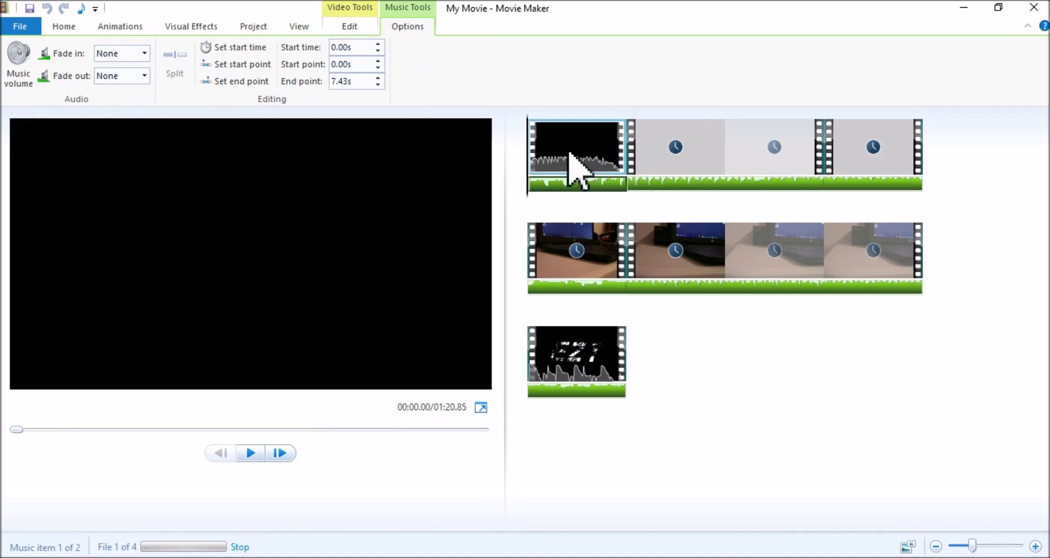
{"action": "left_click", "coordinate": [251, 453]}
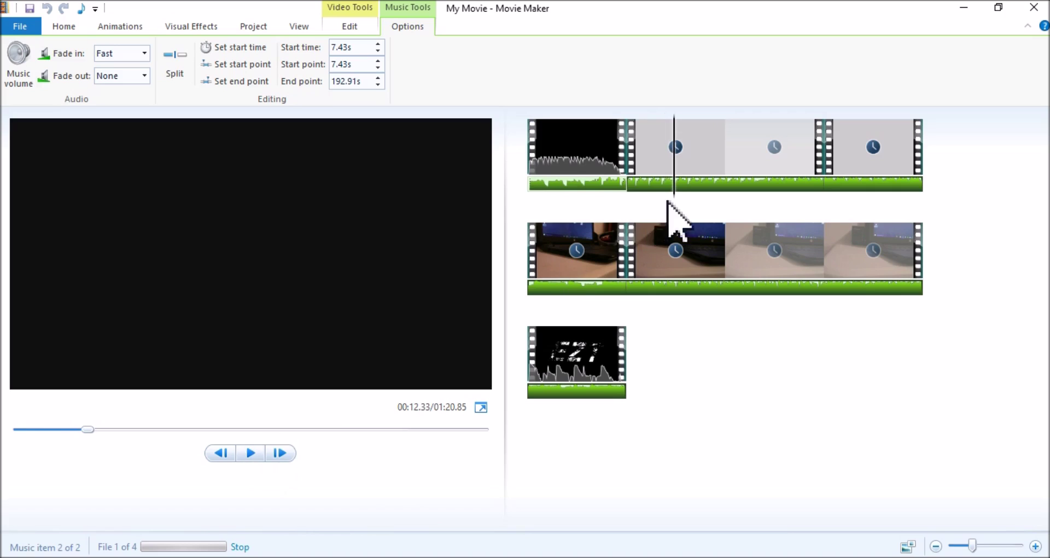
{"action": "left_click", "coordinate": [578, 183]}
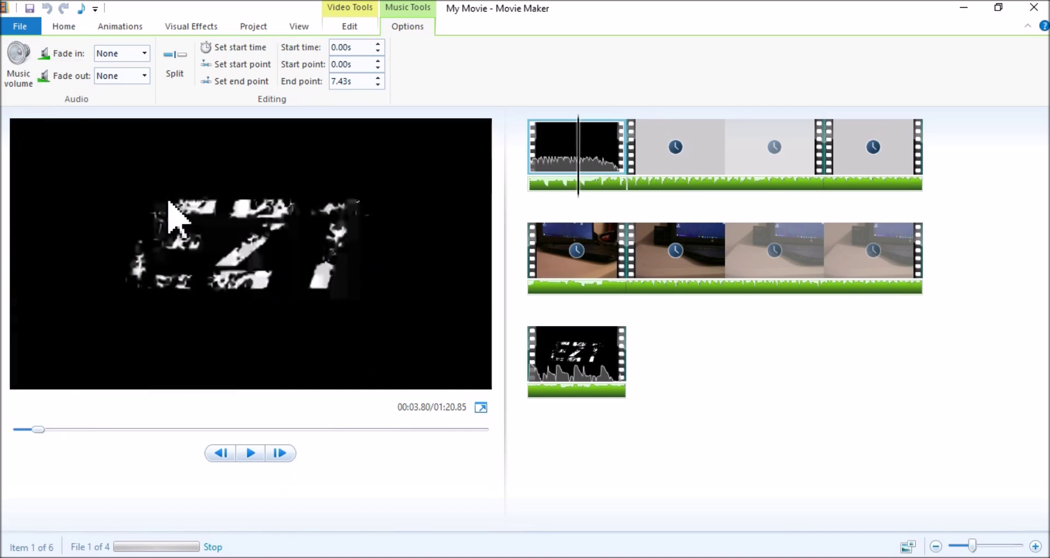
{"action": "left_click", "coordinate": [30, 31]}
{"action": "mouse_move", "coordinate": [50, 225]}
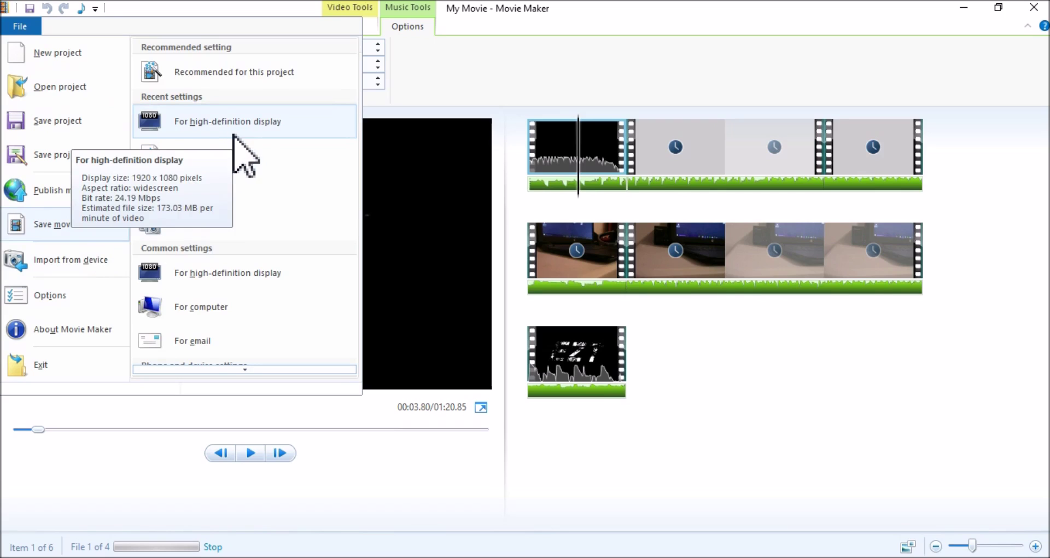
{"action": "left_click", "coordinate": [651, 471]}
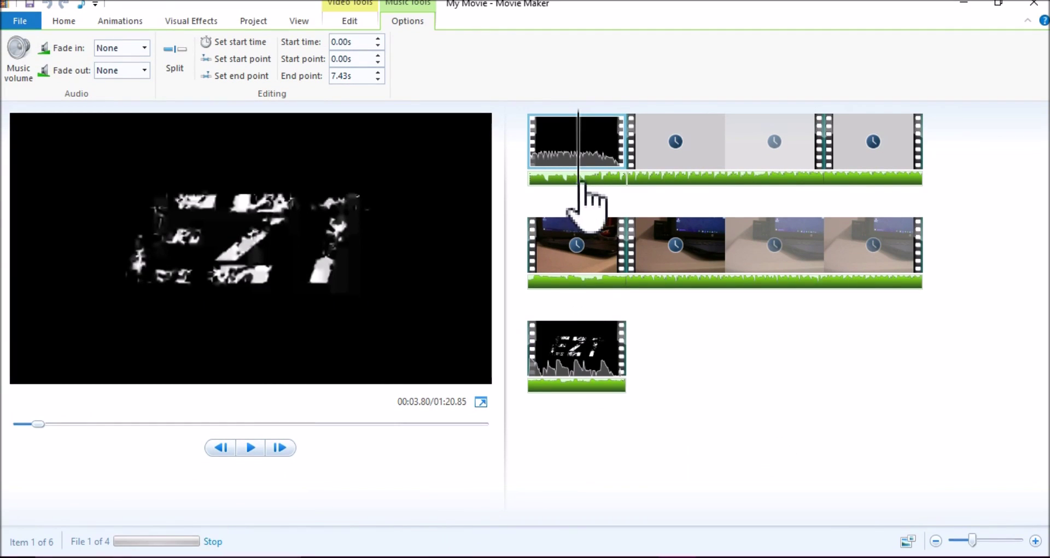
Step: Select the second clip at 00:09.30 and show its Animations transition options
{"action": "left_click", "coordinate": [647, 204]}
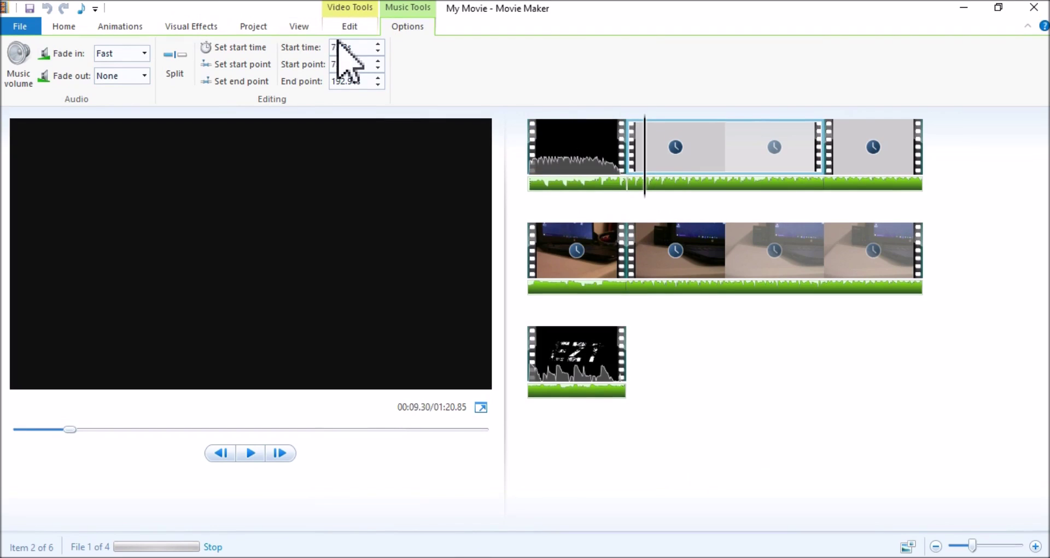
{"action": "left_click", "coordinate": [353, 27]}
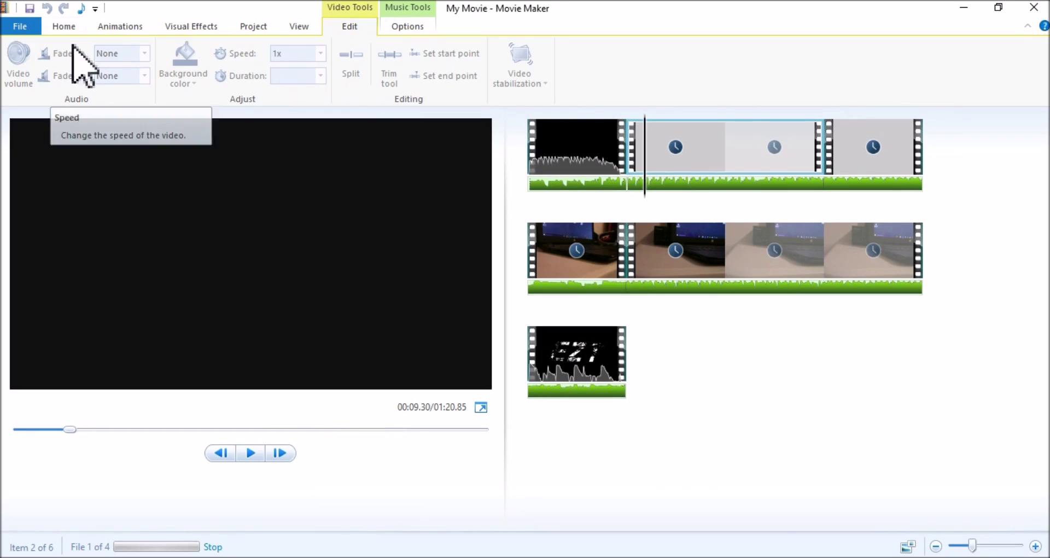
{"action": "left_click", "coordinate": [112, 27]}
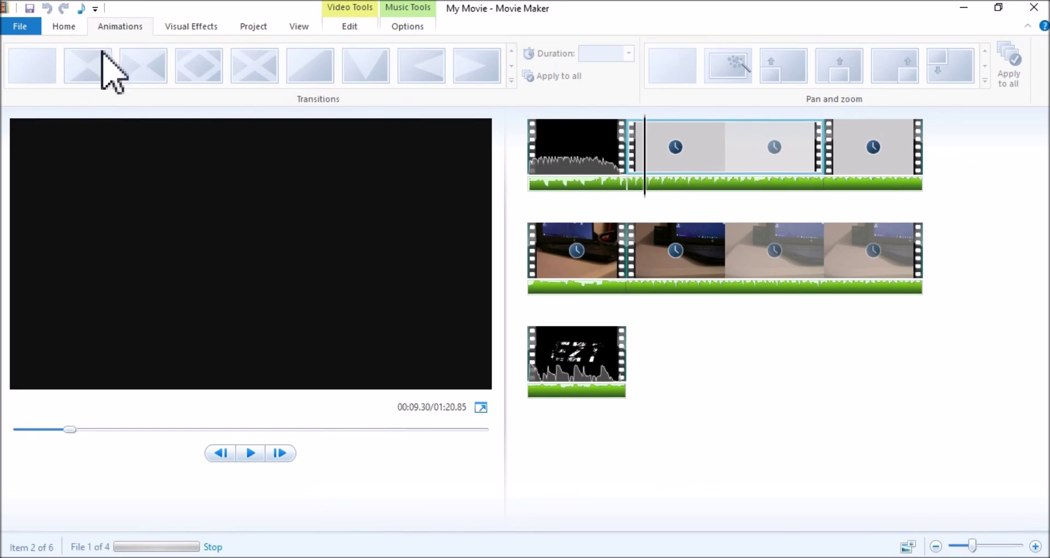